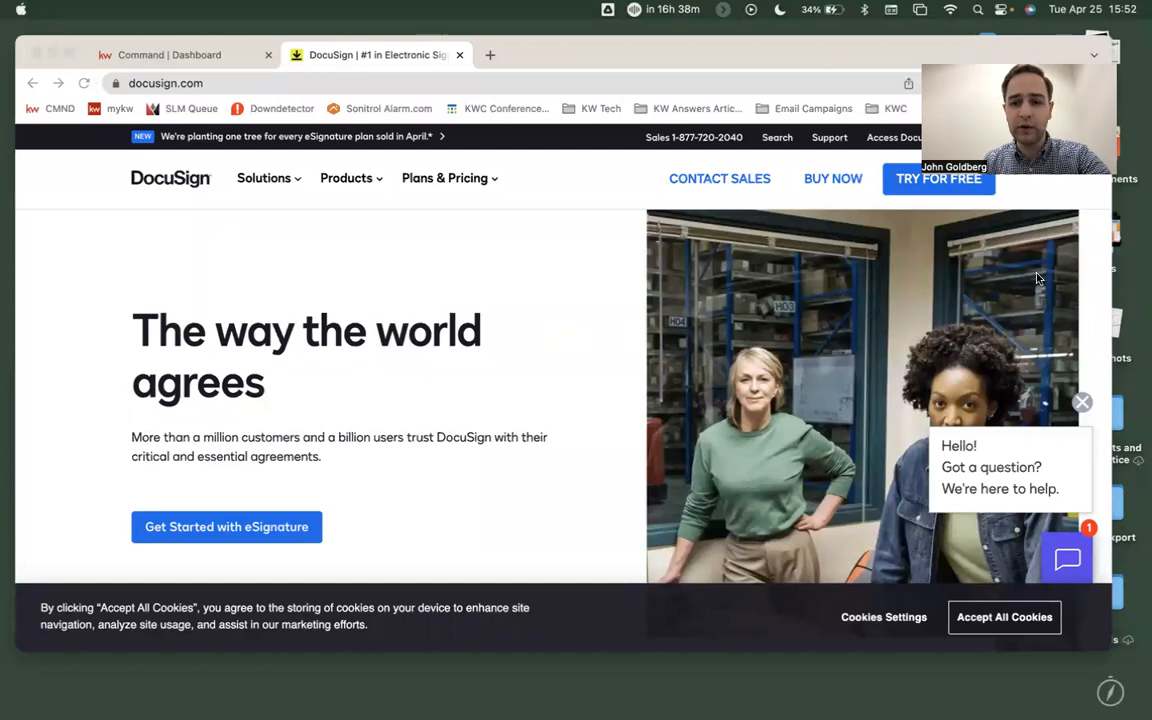
Sign in to DocuSign with the saved email address and password
drag(1020, 120, 1005, 570)
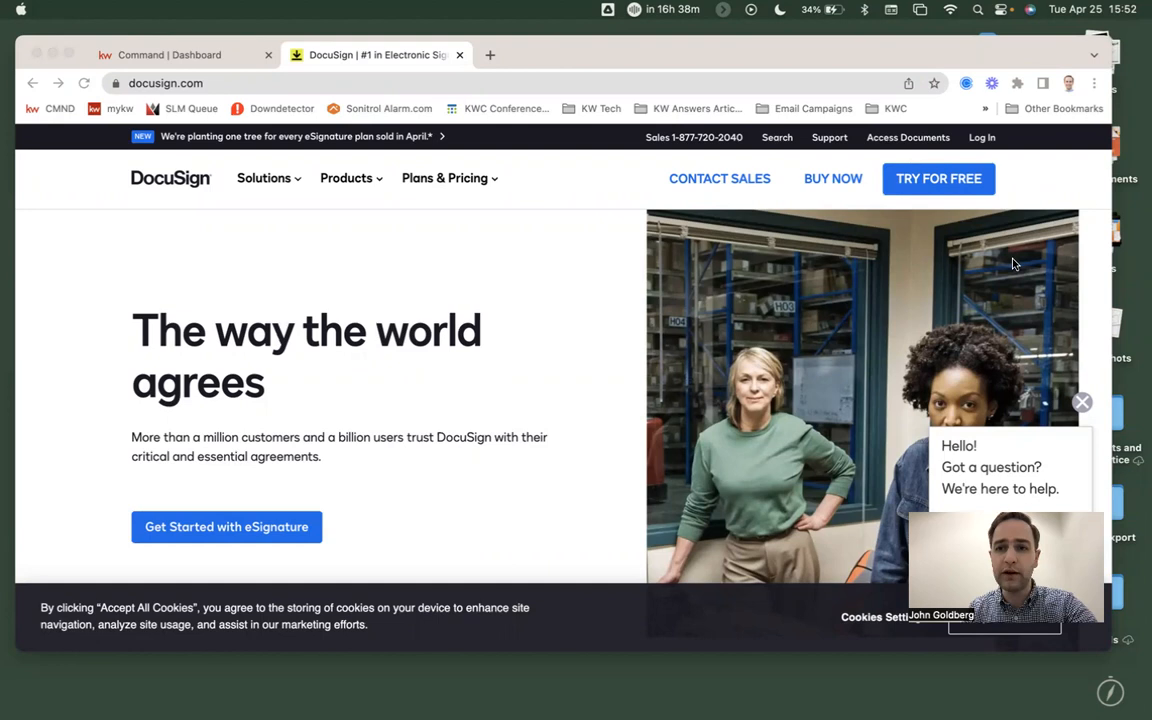
click(983, 138)
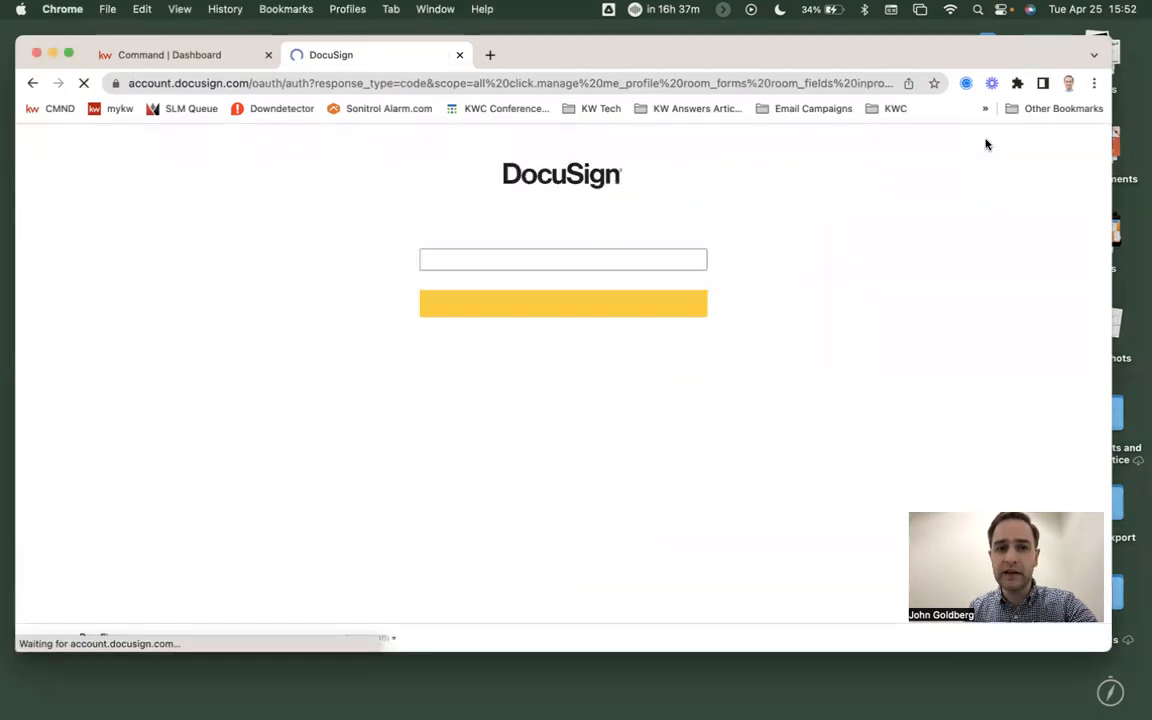
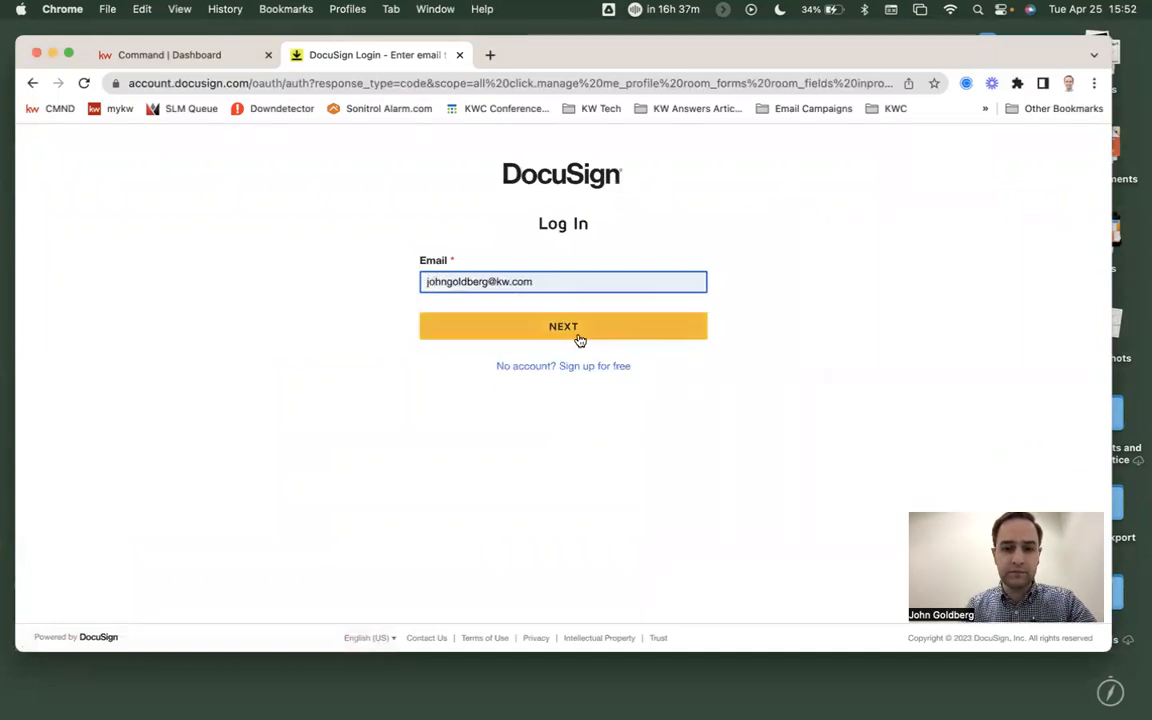
click(574, 330)
text(••••••••)
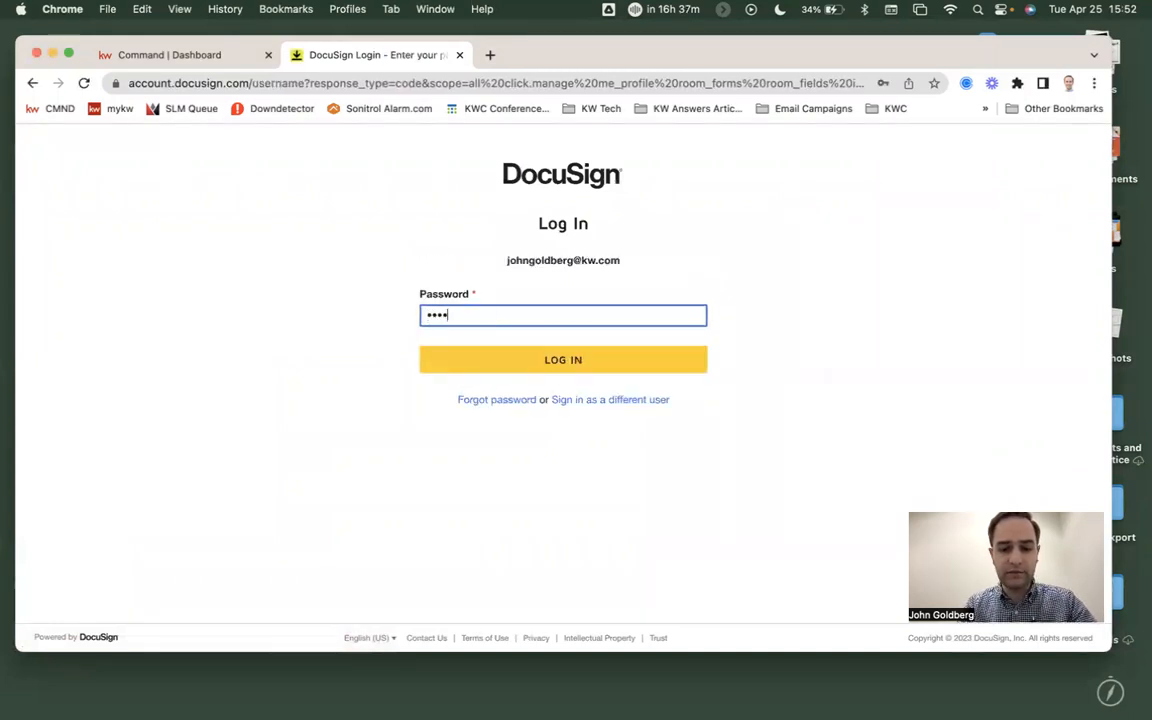
key(Return)
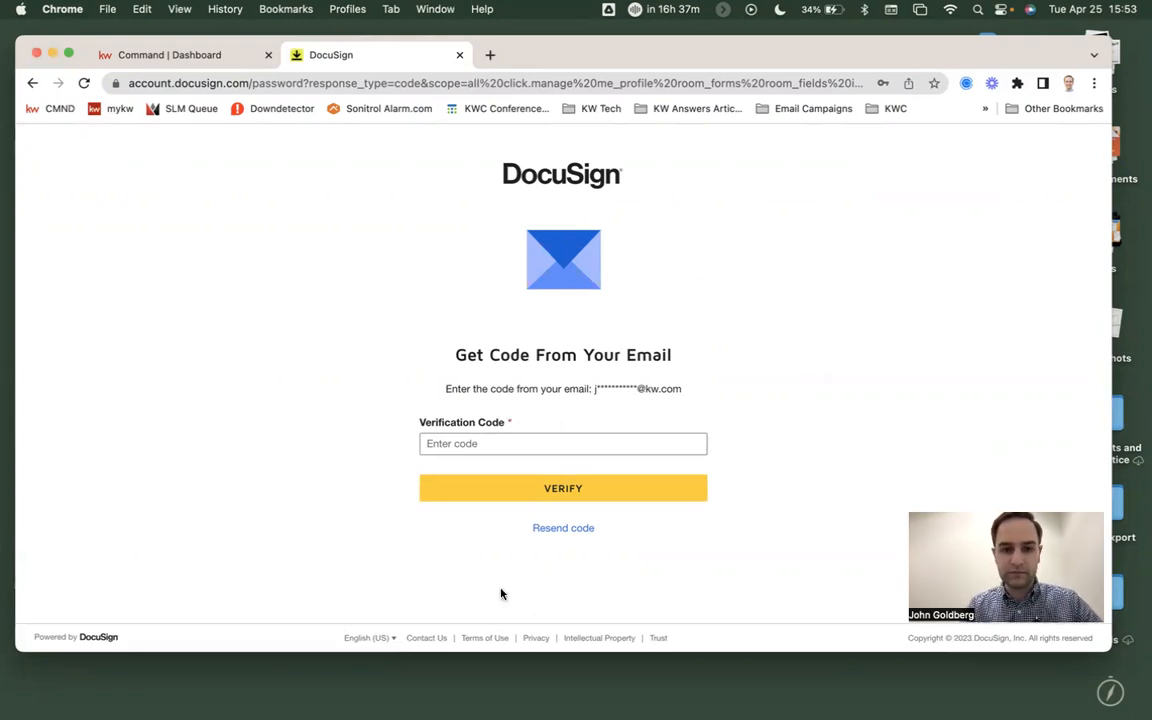
Enter and submit the emailed verification code to complete sign-in
click(498, 443)
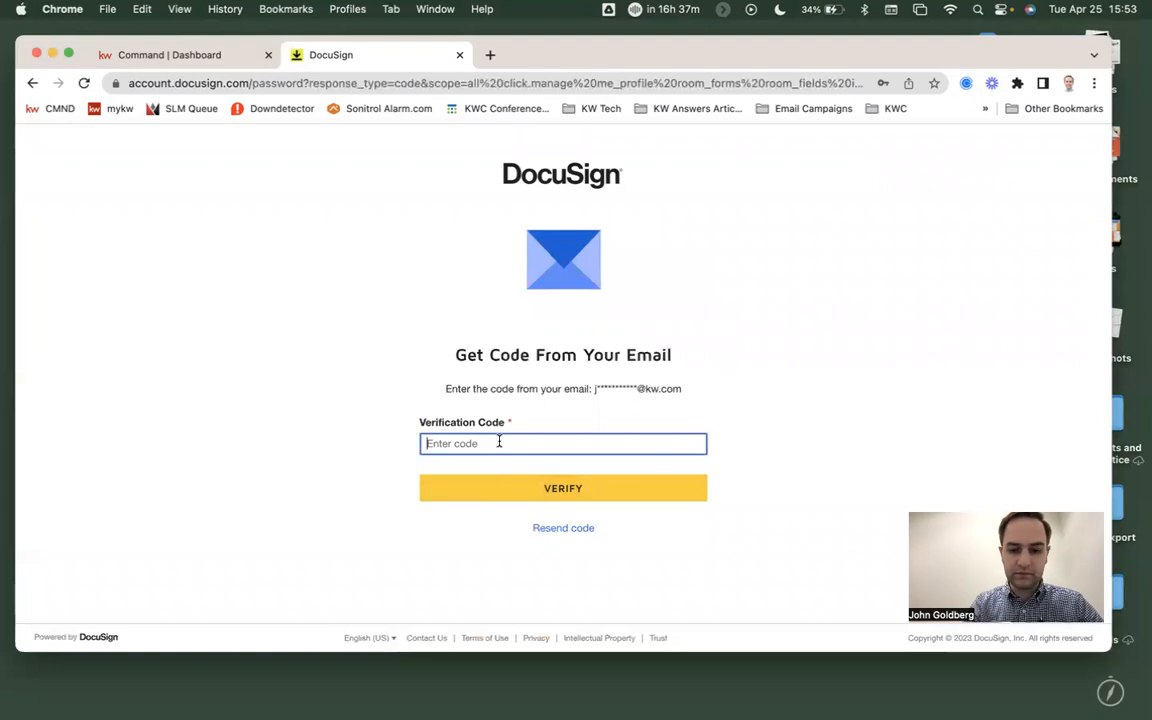
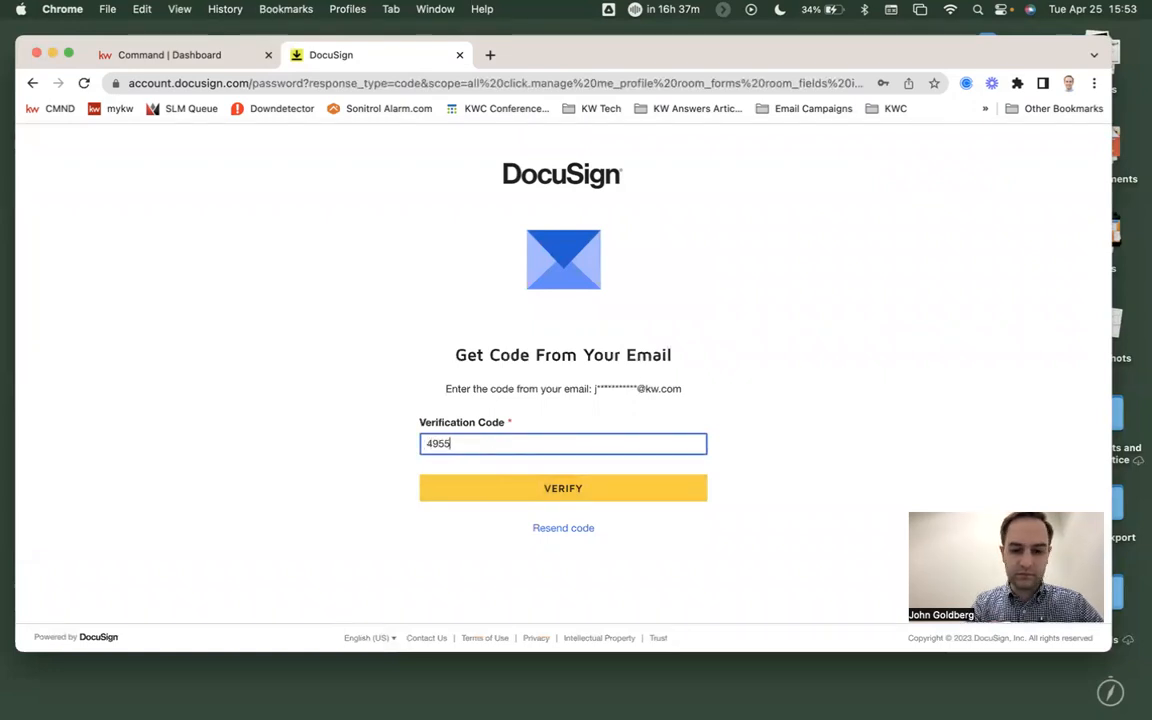
key(Return)
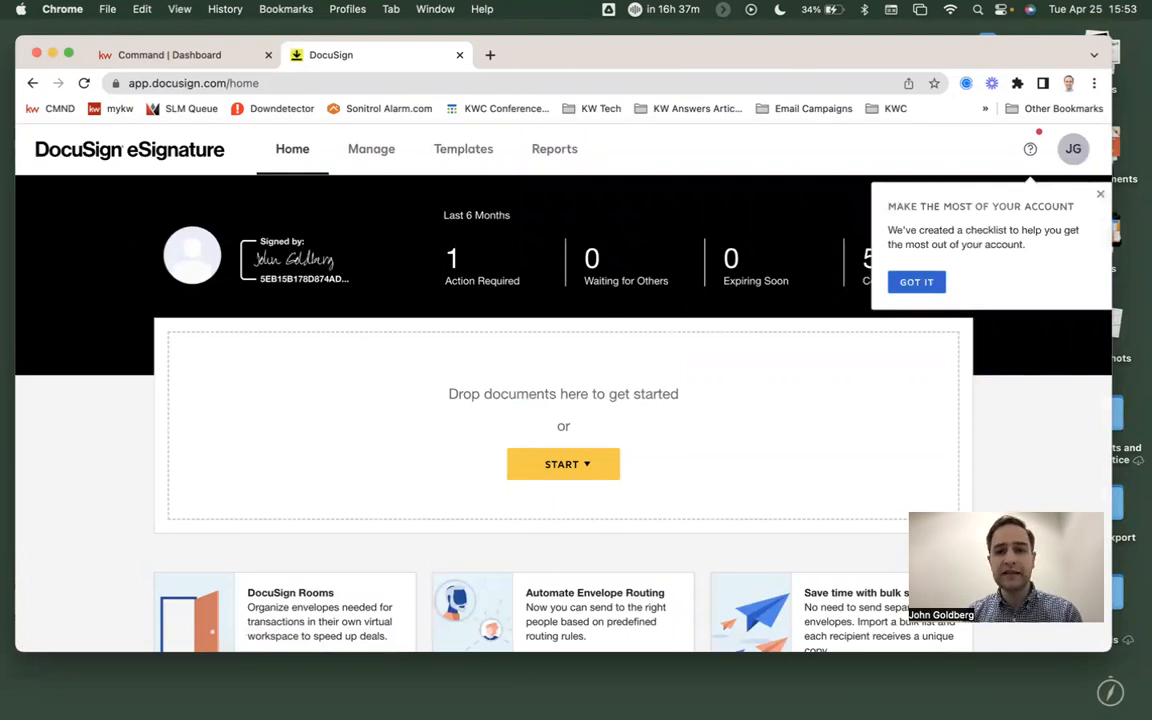
Dismiss the checklist and tour tips, then switch the account from eSignature to Rooms
click(1101, 197)
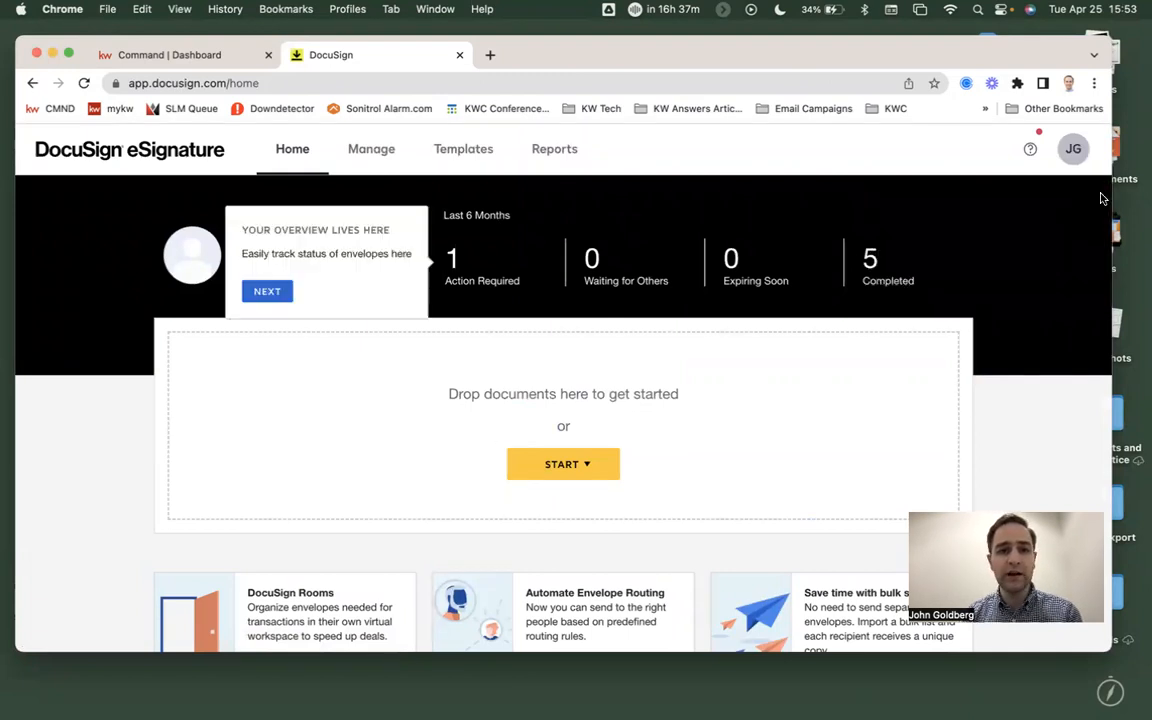
click(270, 293)
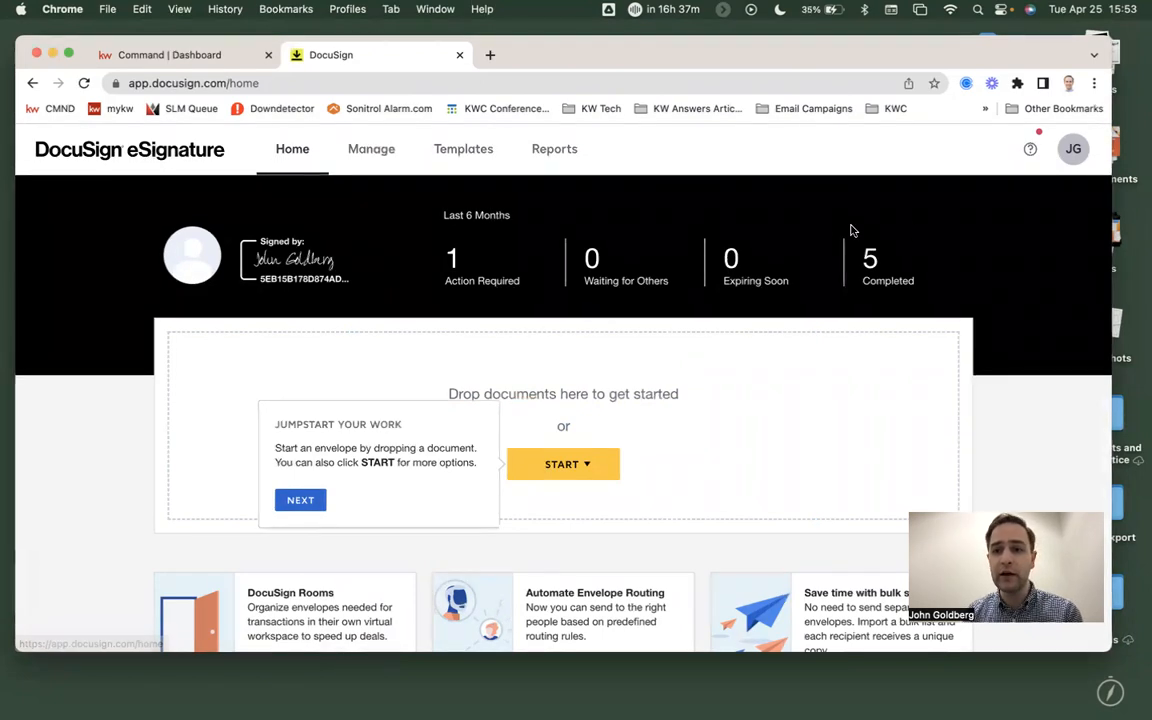
click(1073, 155)
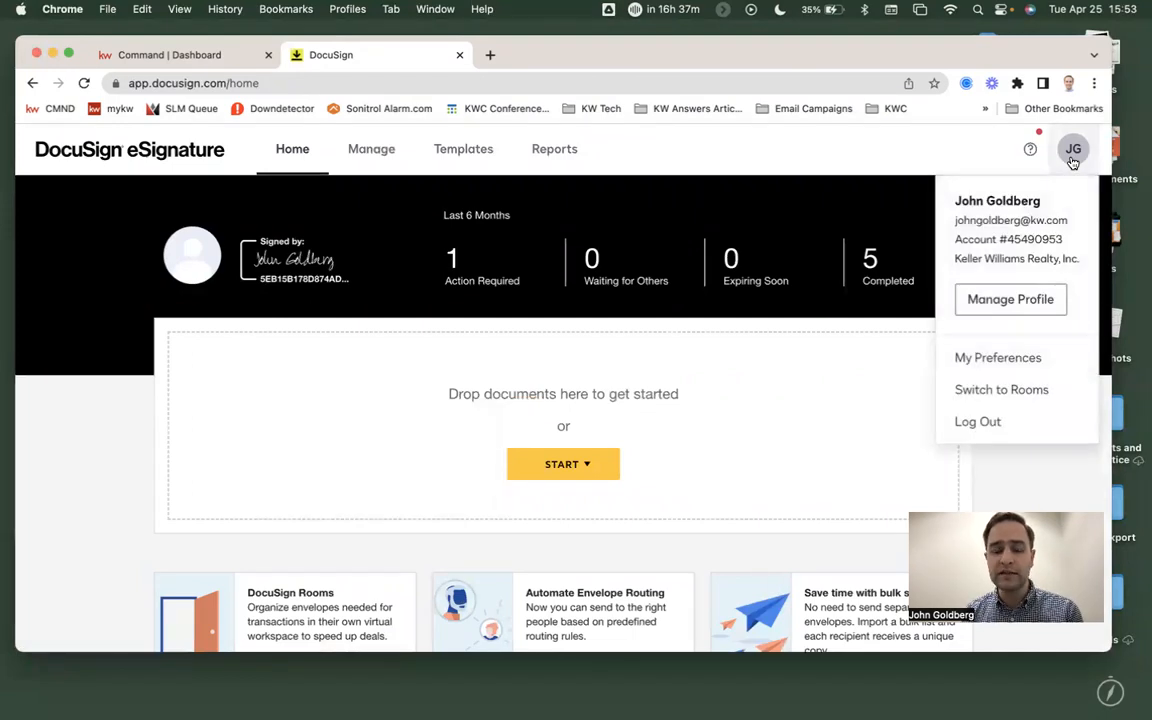
click(1021, 392)
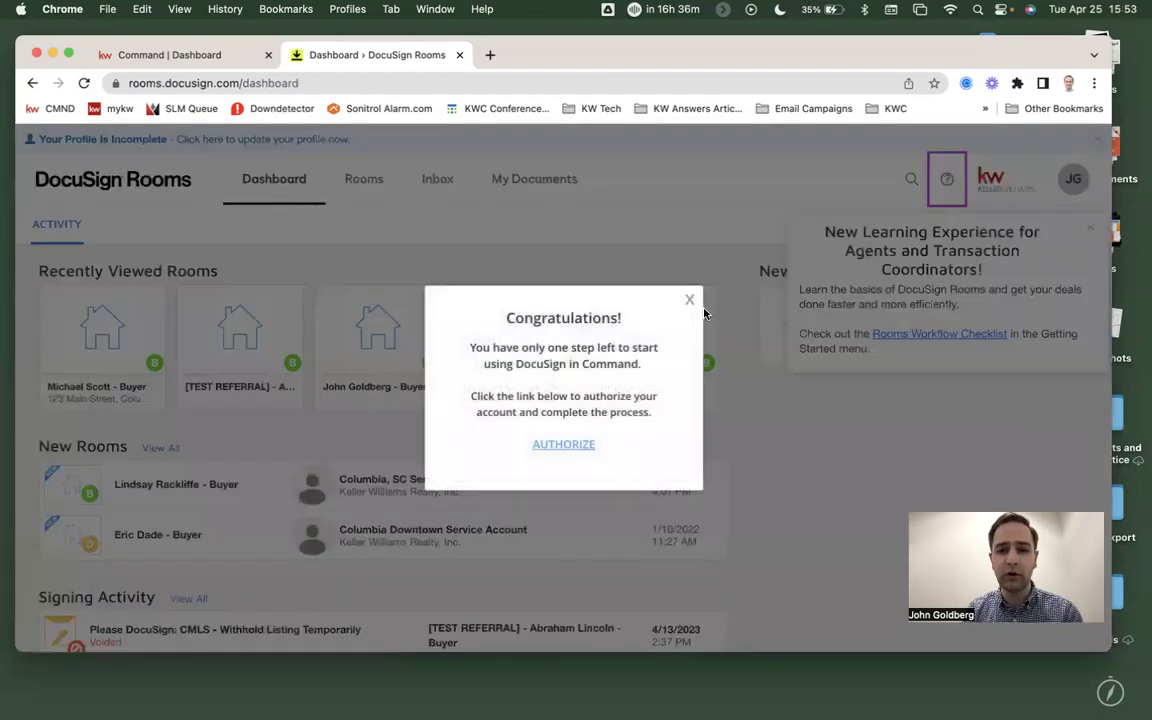
Close the congratulations modal and tips panel, then go to Rooms Preferences
click(689, 302)
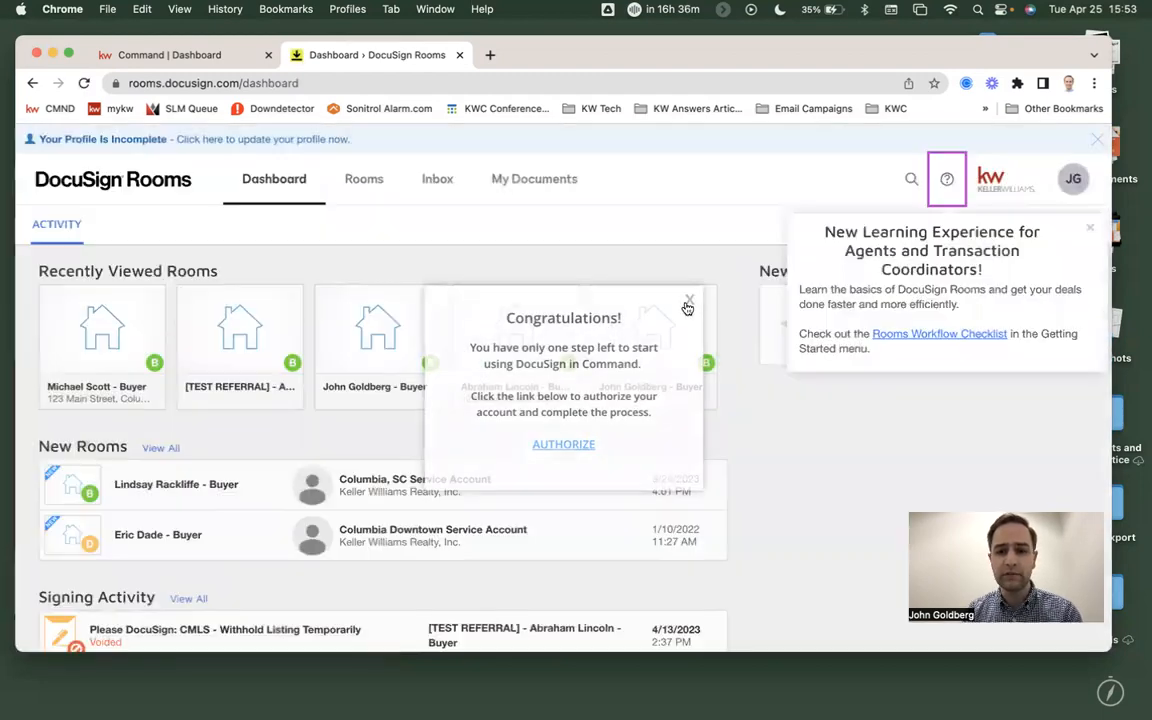
click(1089, 228)
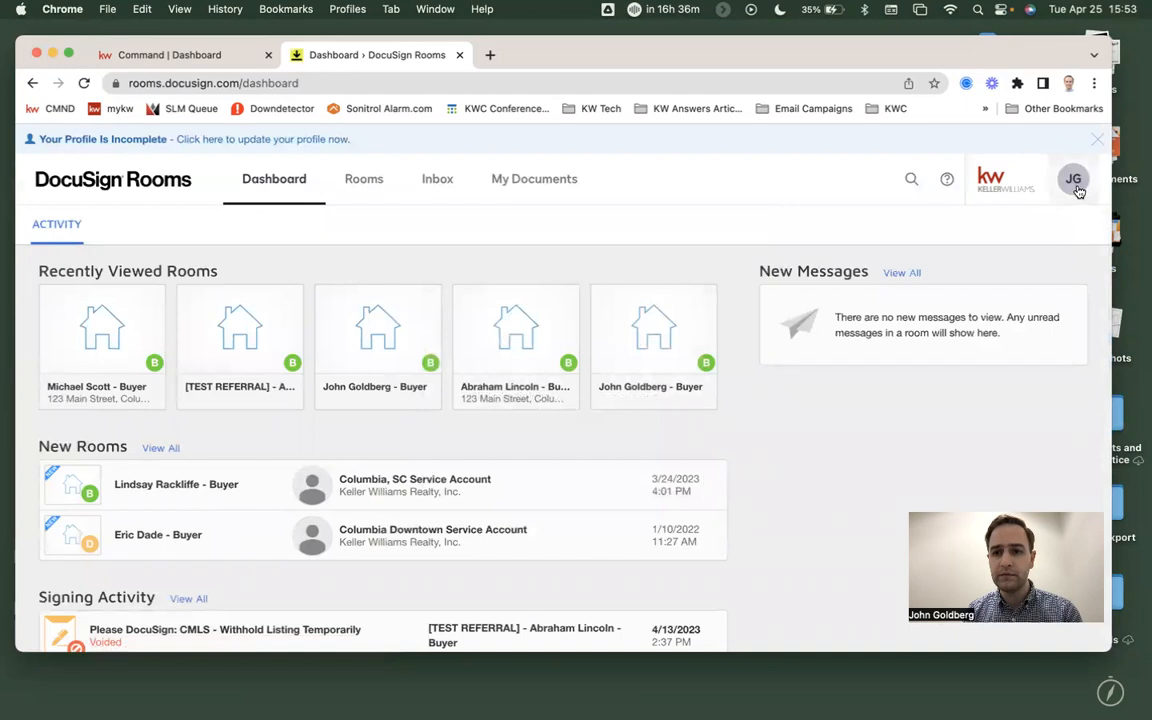
click(1076, 184)
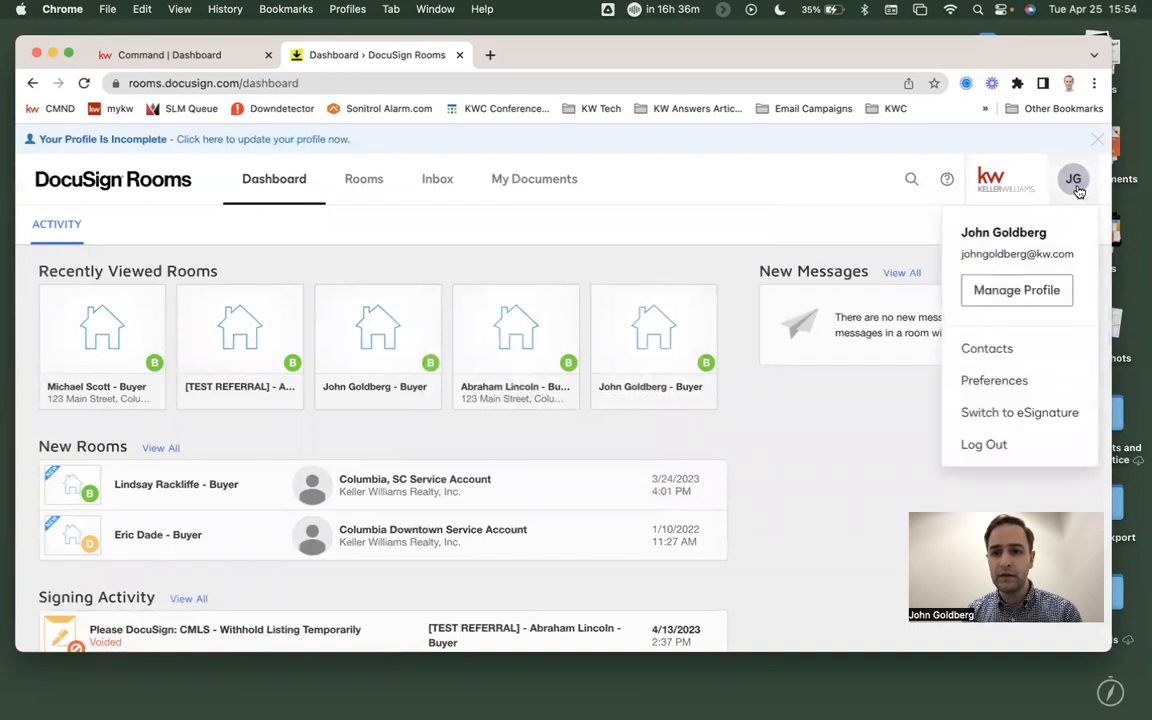
click(994, 380)
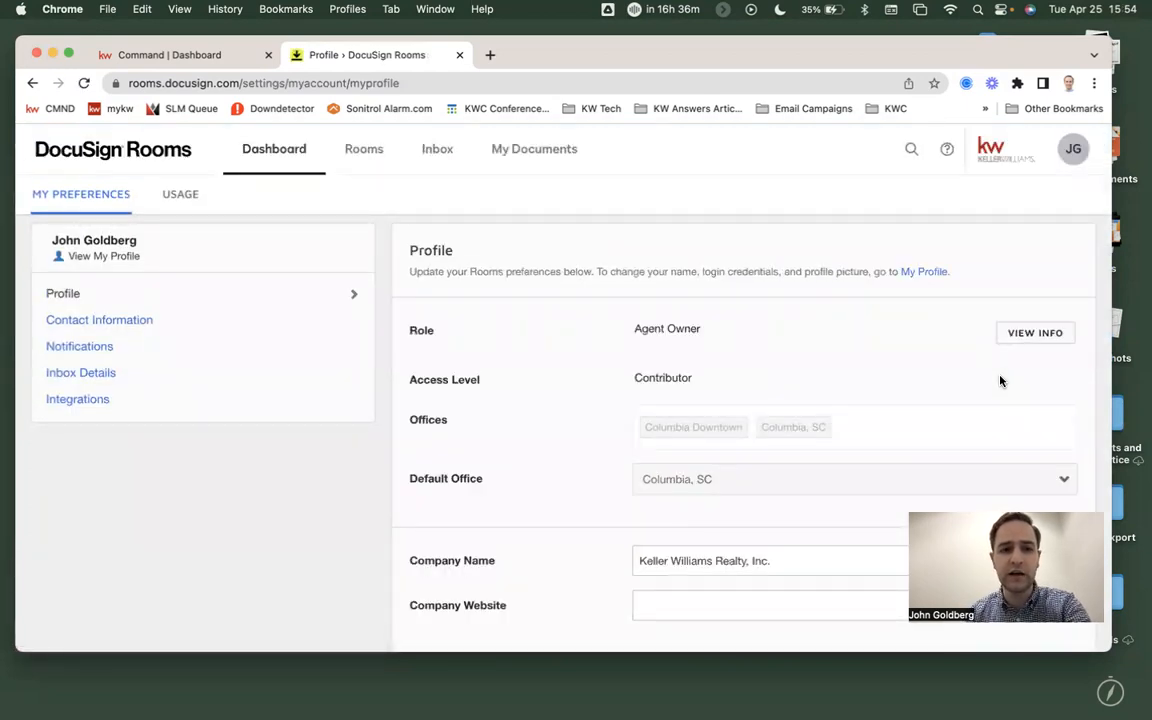
In Integrations, add the National Association of Realtors as a forms provider and reach its Member ID field
click(77, 399)
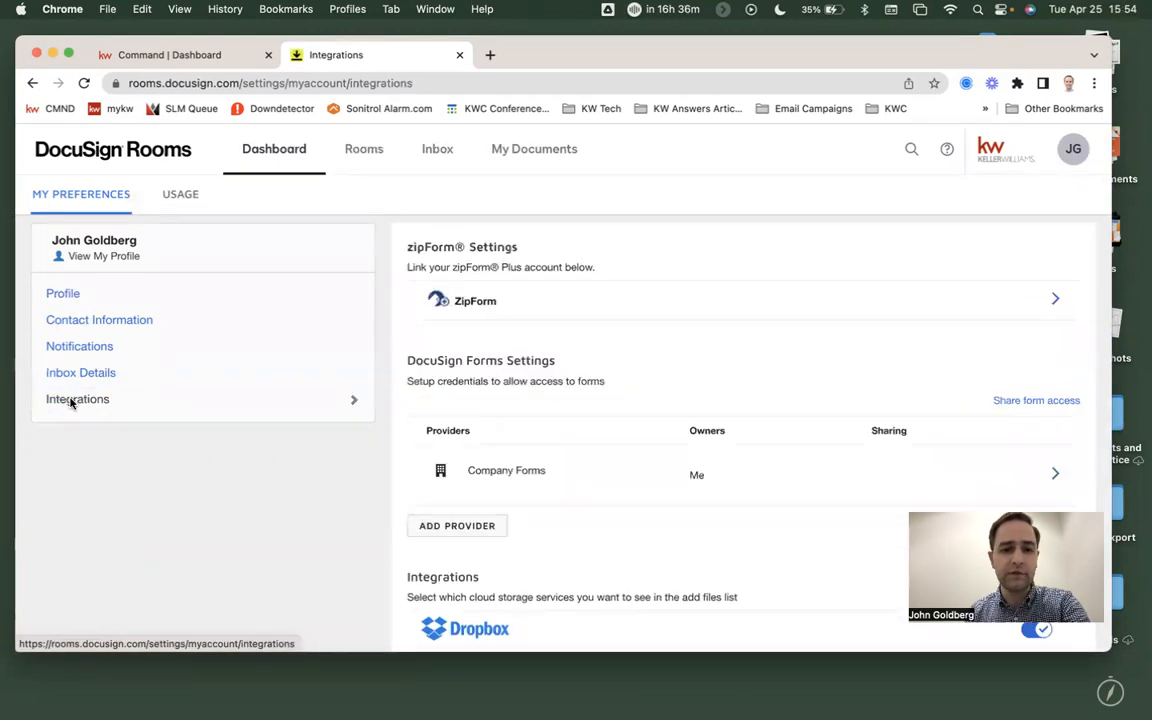
scroll(72, 402, down, 3)
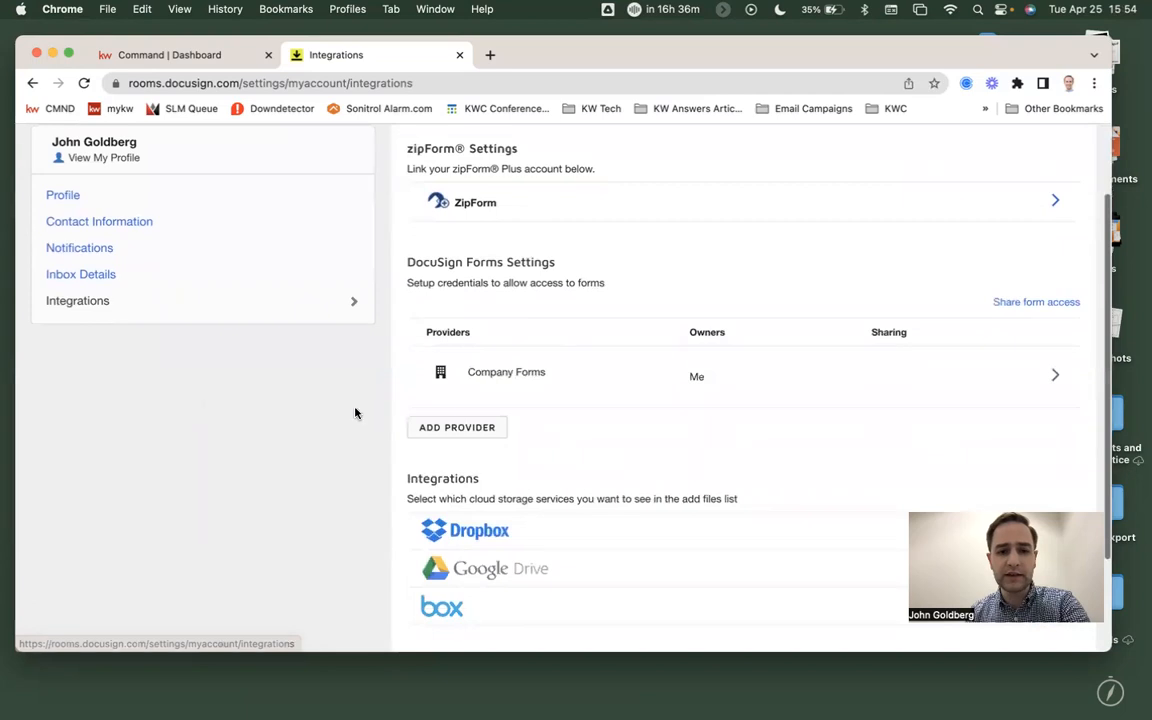
click(437, 431)
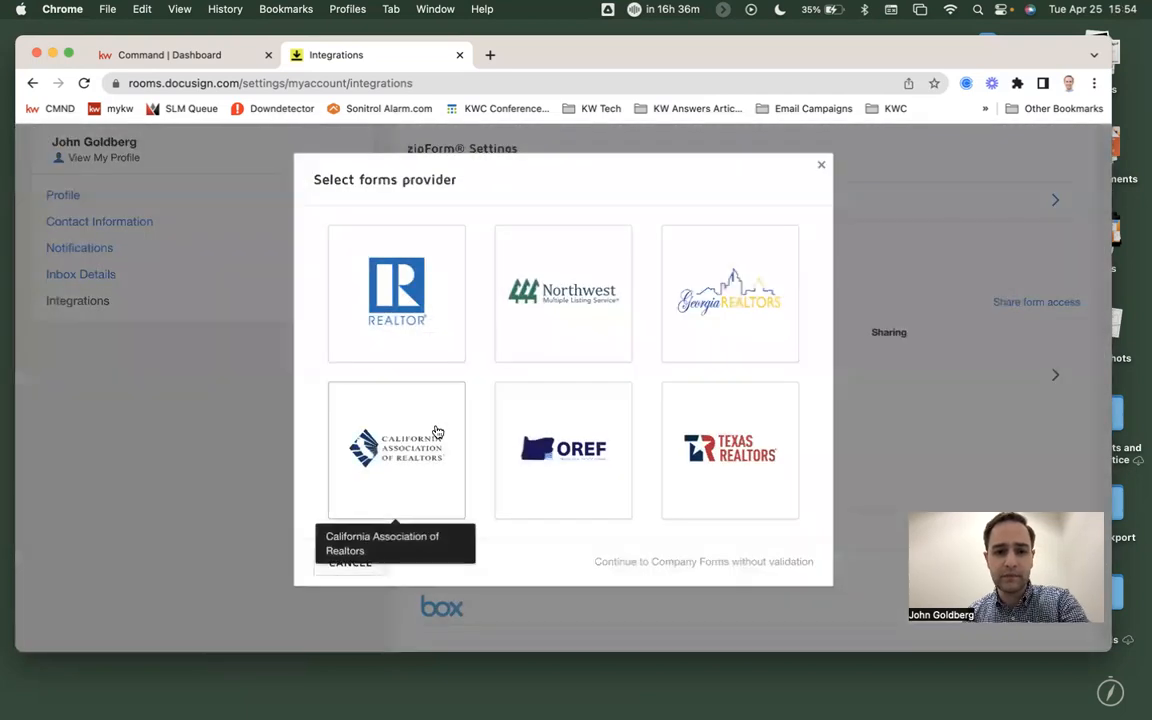
click(421, 322)
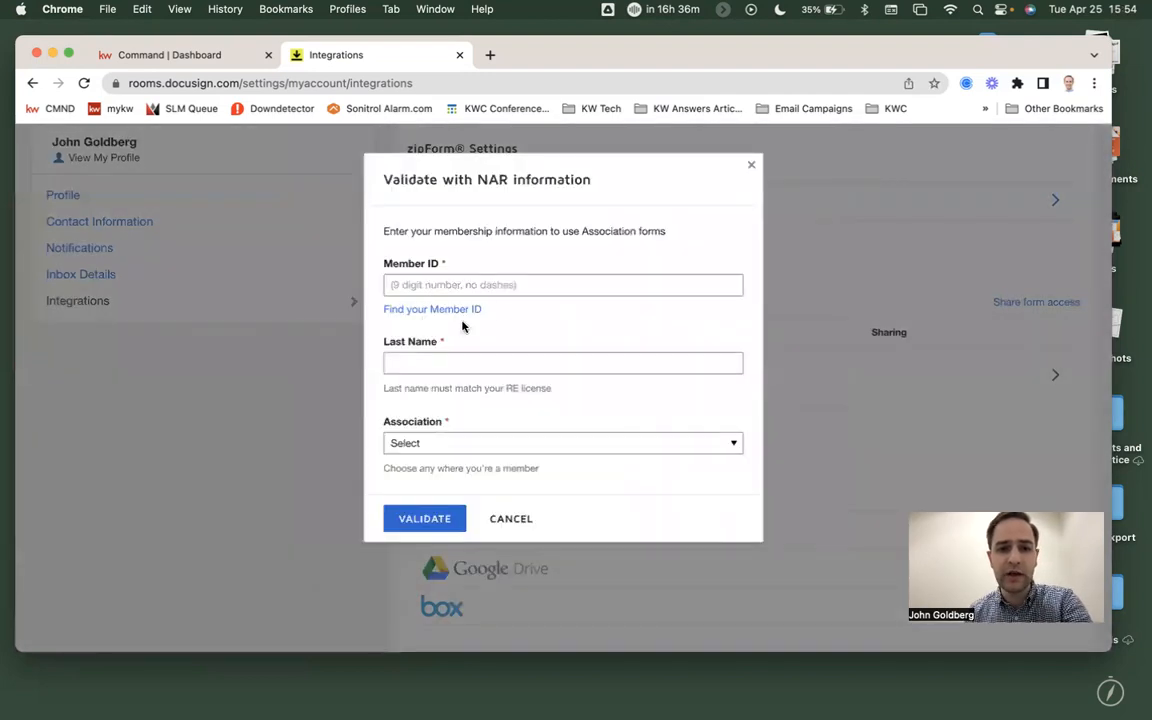
click(504, 284)
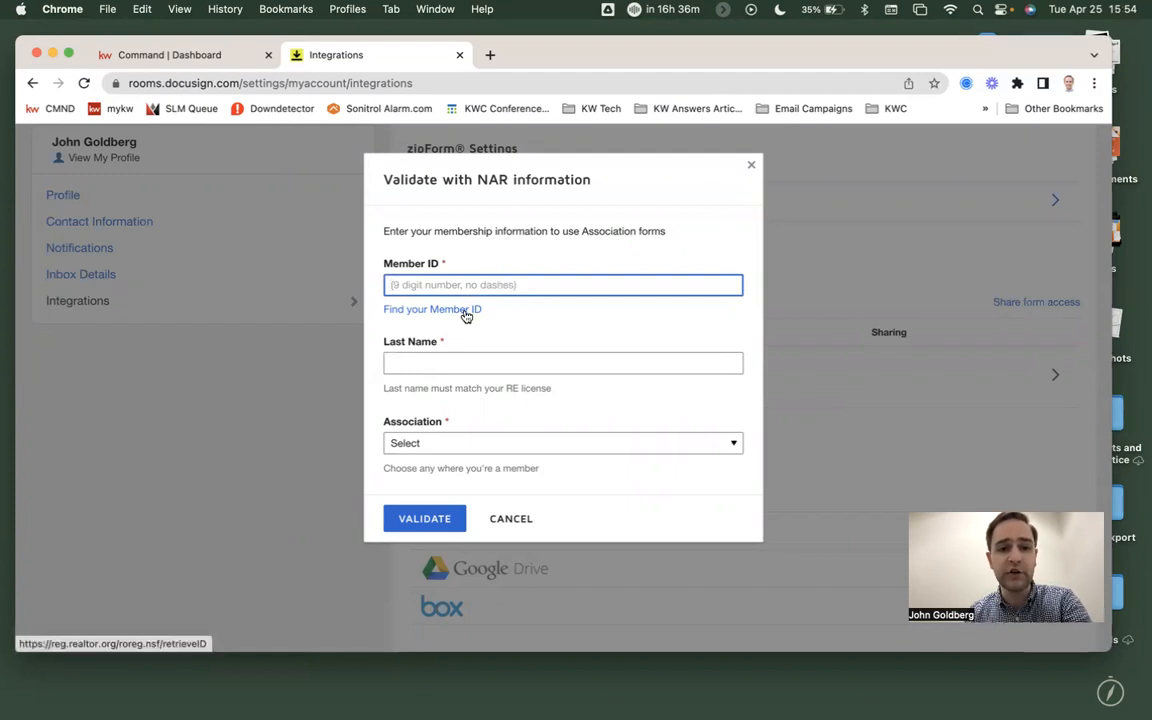
click(466, 309)
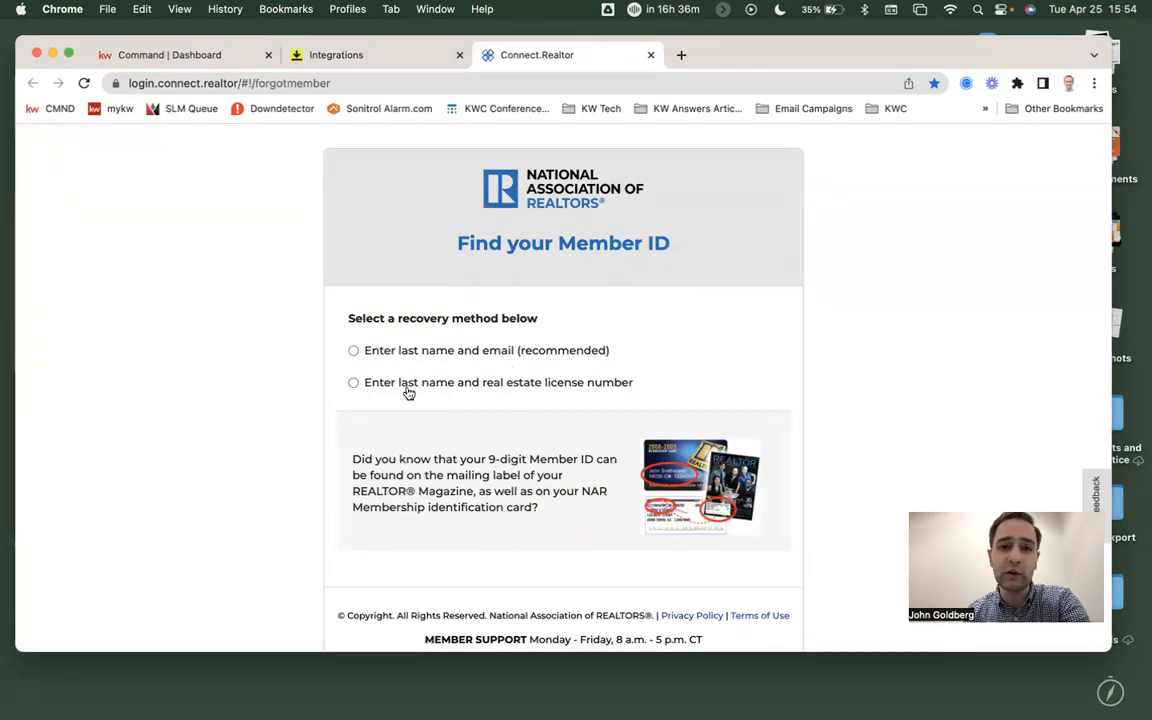
click(651, 55)
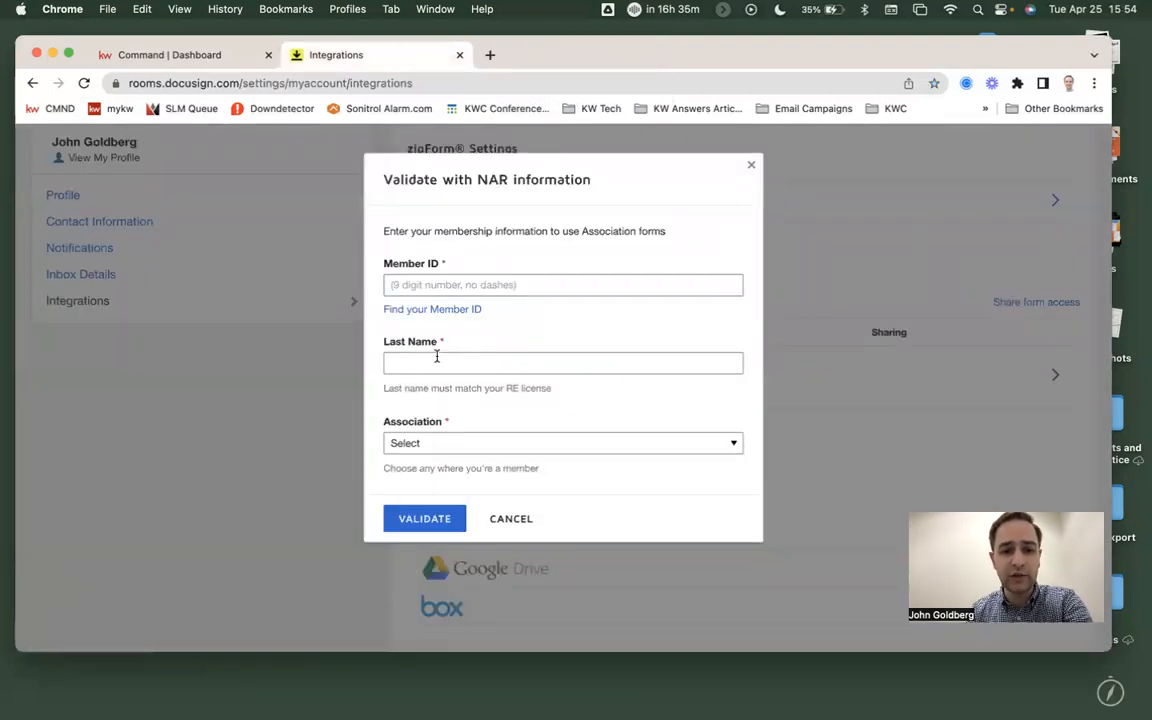
Choose SOUTH CAROLINA ASSOCIATION OF REALTORS® as the validation's association
click(440, 442)
scroll(440, 442, down, 10)
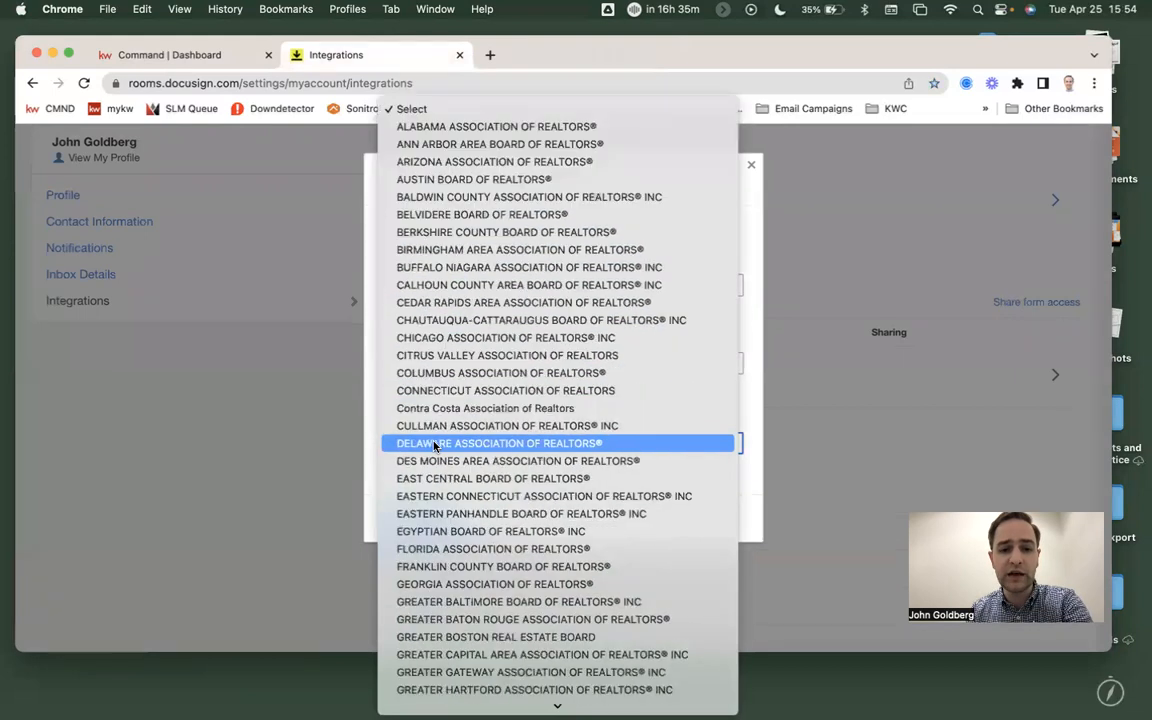
scroll(435, 446, down, 5)
scroll(435, 446, down, 5)
scroll(435, 446, down, 3)
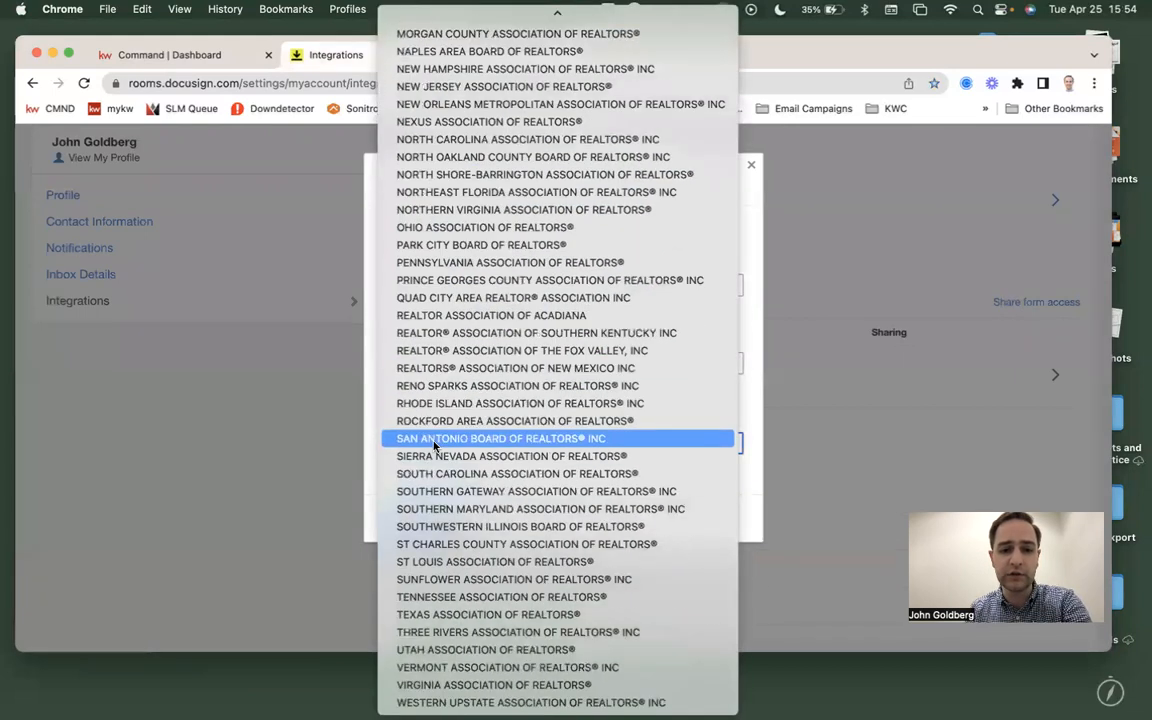
click(437, 474)
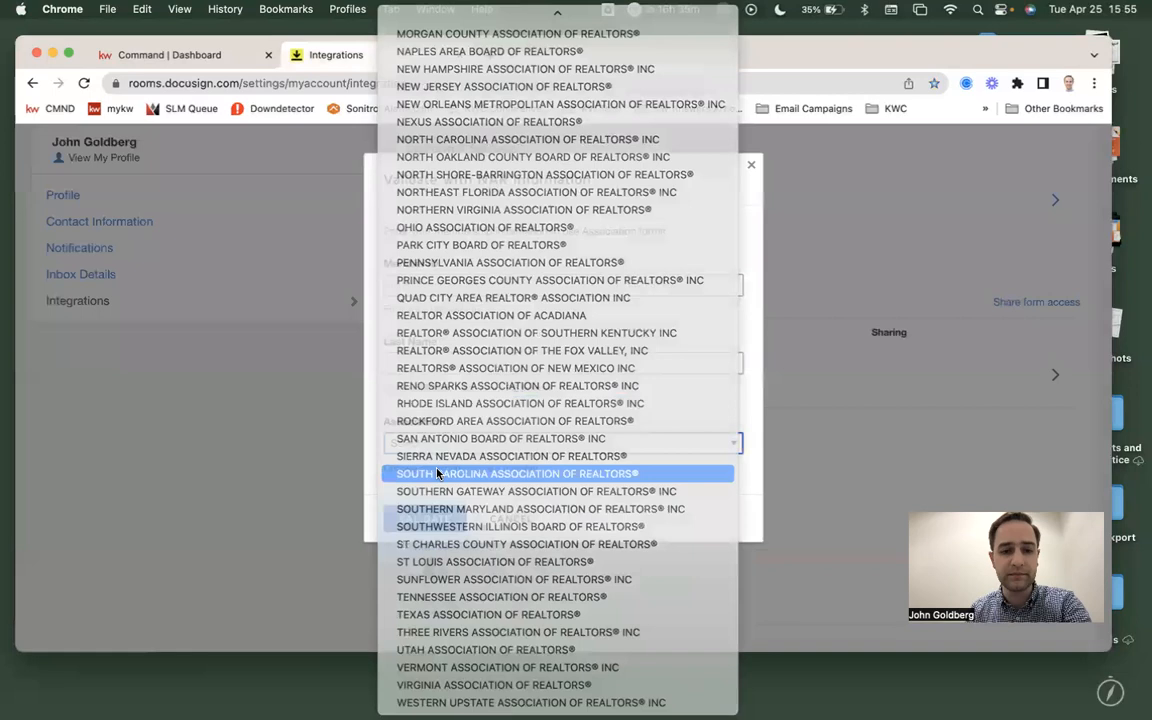